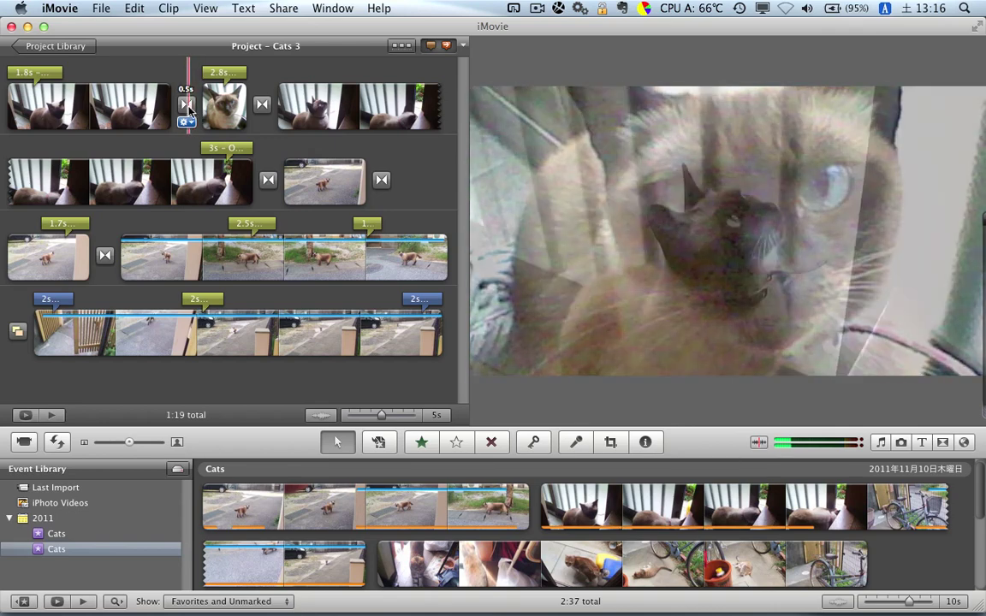
Step: Change the transition between the first two clips from Cross Dissolve to Cross Zoom
{"action": "double_click", "coordinate": [187, 104]}
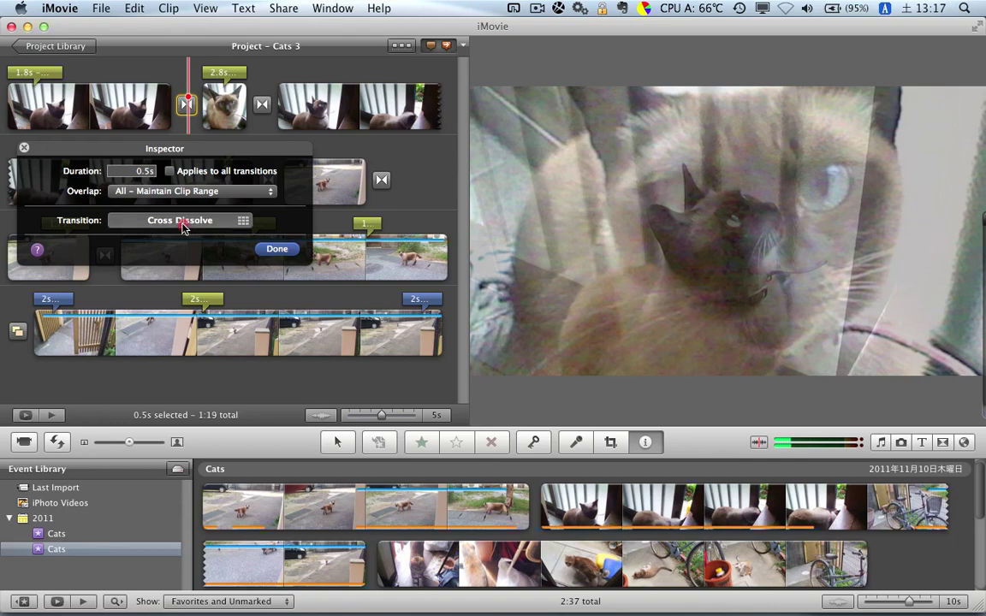
{"action": "left_click", "coordinate": [181, 221]}
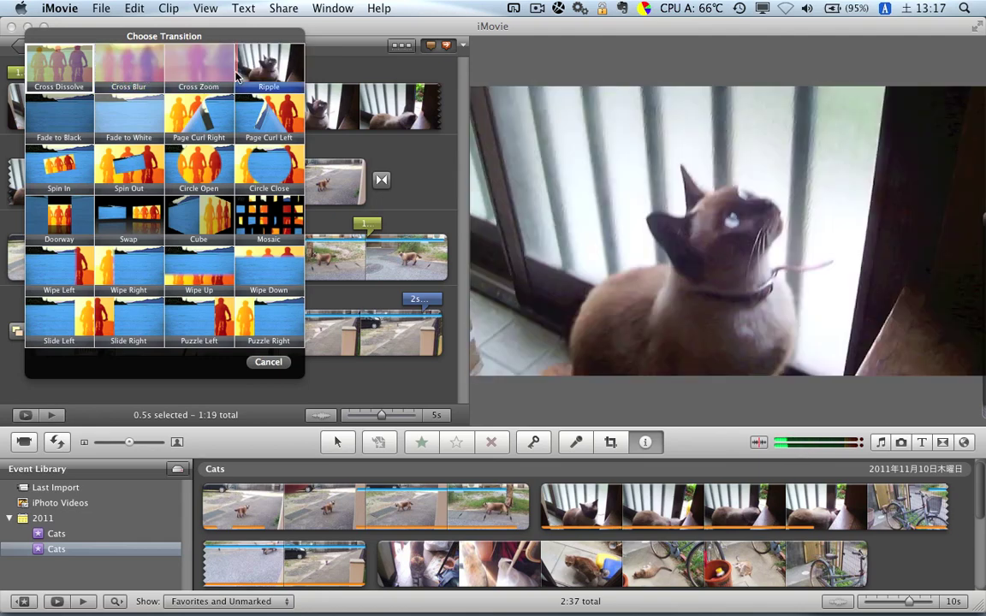
{"action": "left_click", "coordinate": [202, 77]}
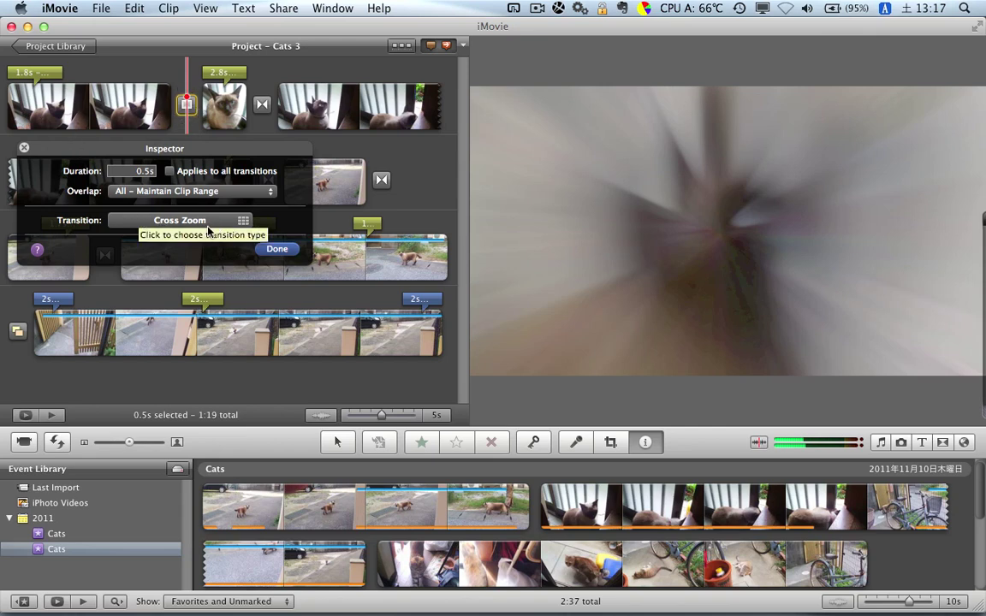
{"action": "left_click", "coordinate": [288, 252]}
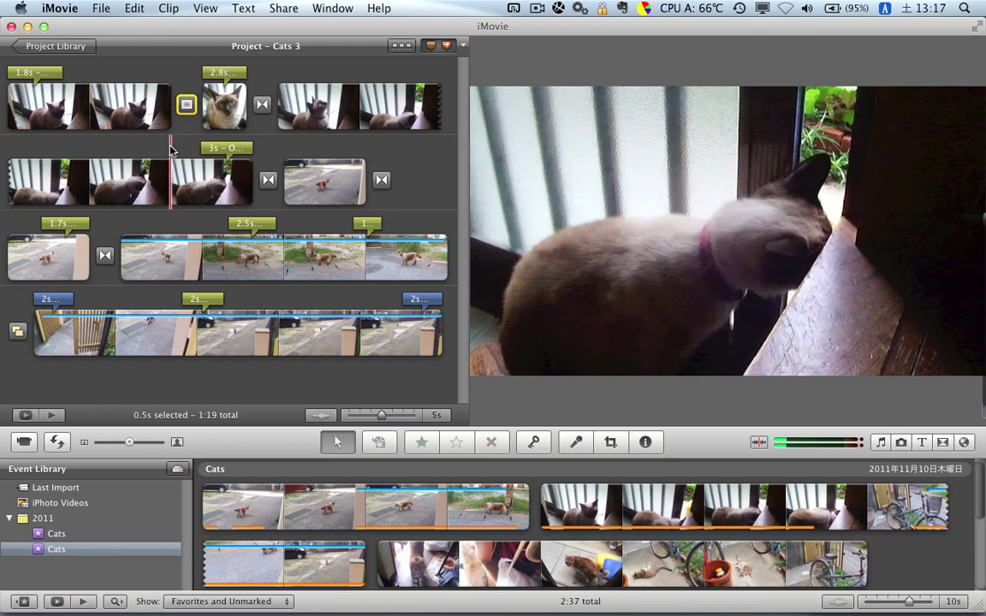
Step: Play back the transition between the indoor cat clip and the street clip in the second row
{"action": "left_click", "coordinate": [268, 141]}
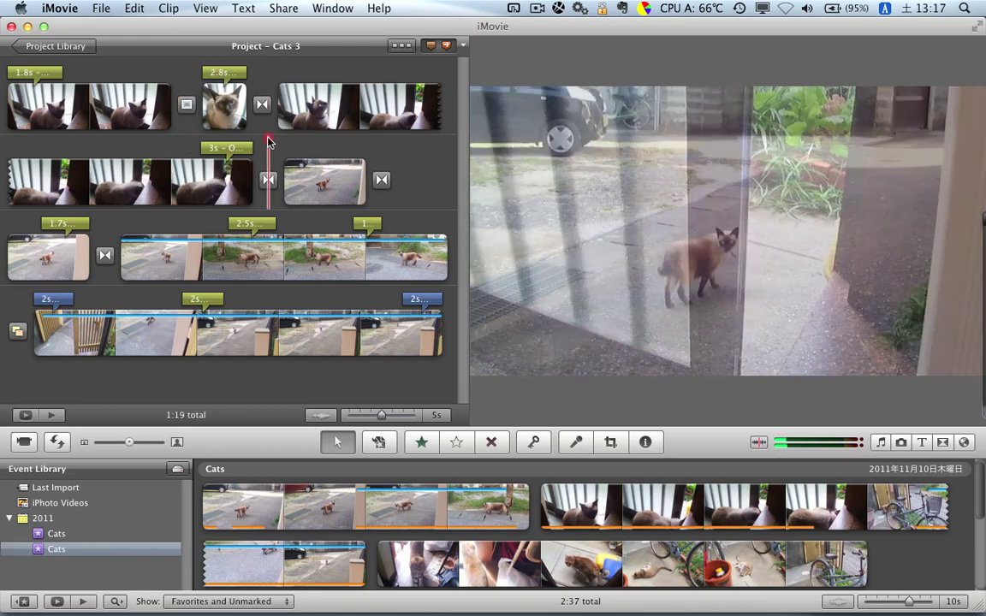
{"action": "key", "text": "space"}
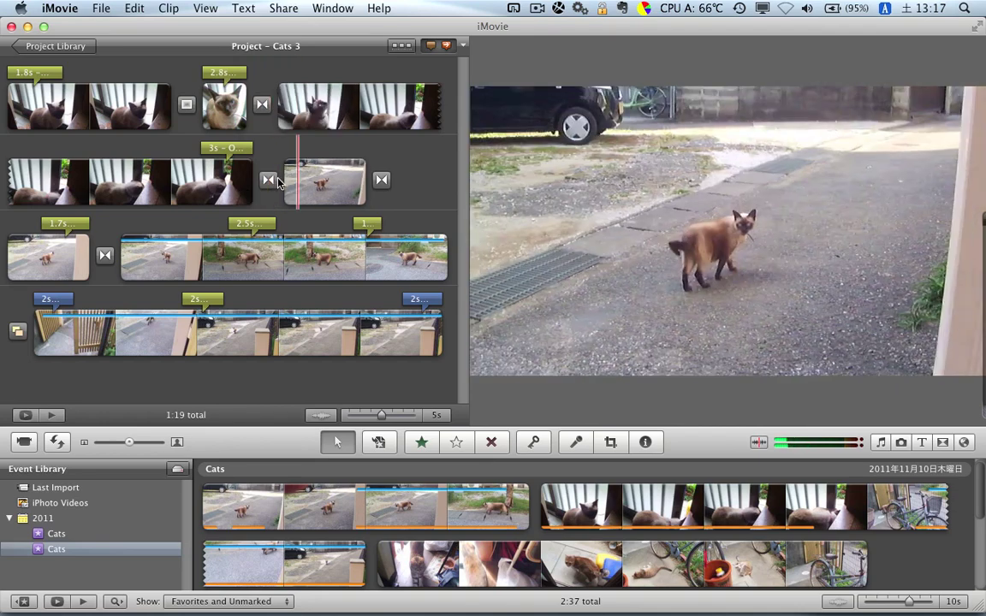
{"action": "left_click", "coordinate": [272, 134]}
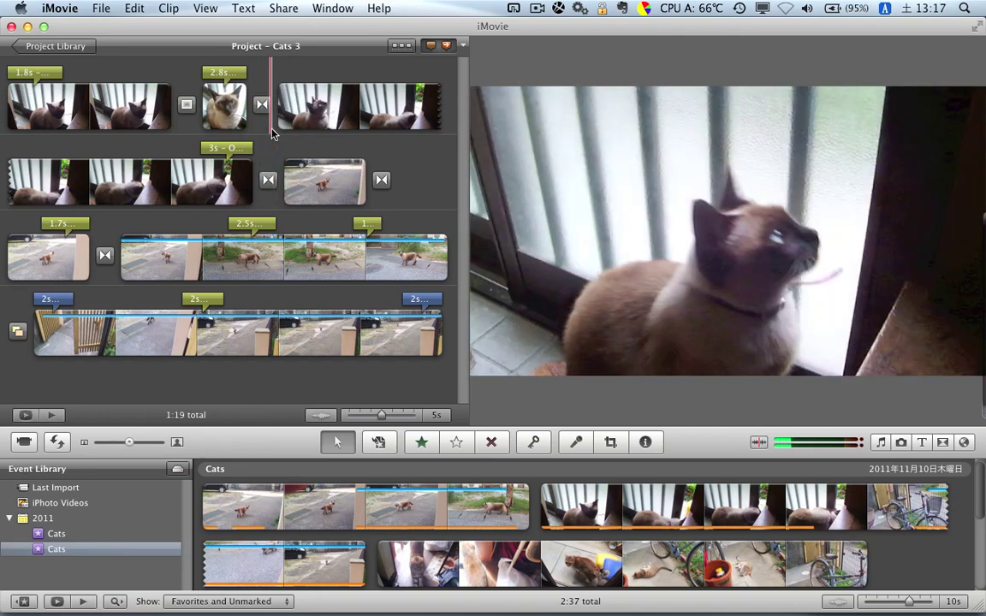
Step: Inspect the filmstrip theme transition at the start of the last row, including its settings and its numbered frame markers
{"action": "left_click", "coordinate": [19, 334]}
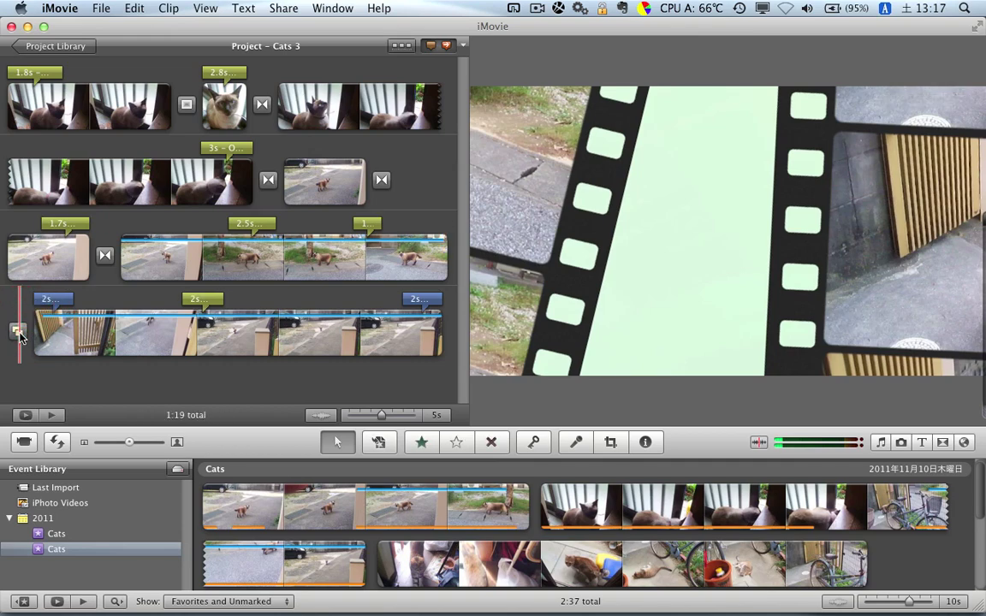
{"action": "left_click", "coordinate": [19, 333]}
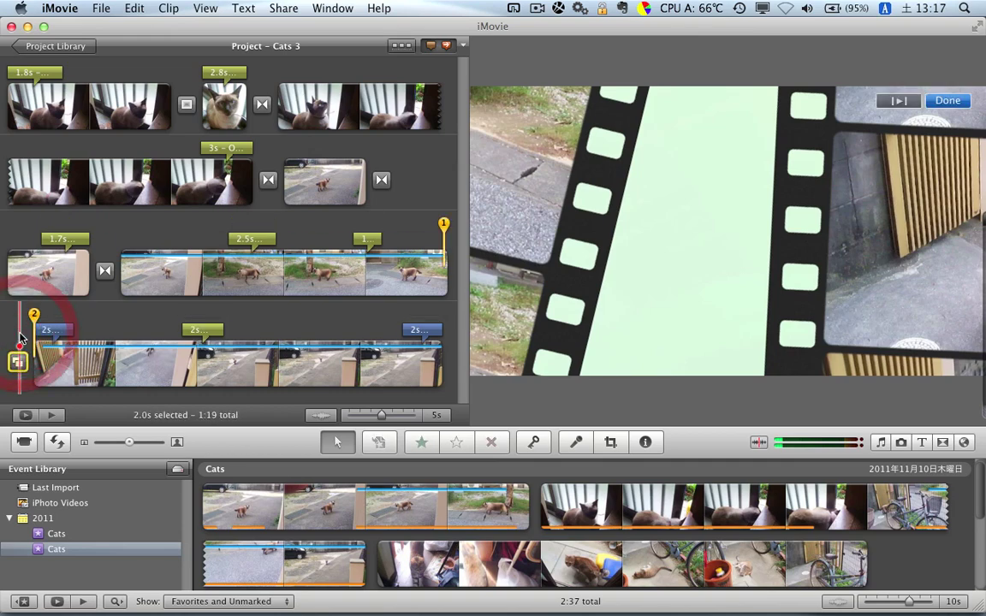
{"action": "double_click", "coordinate": [17, 363]}
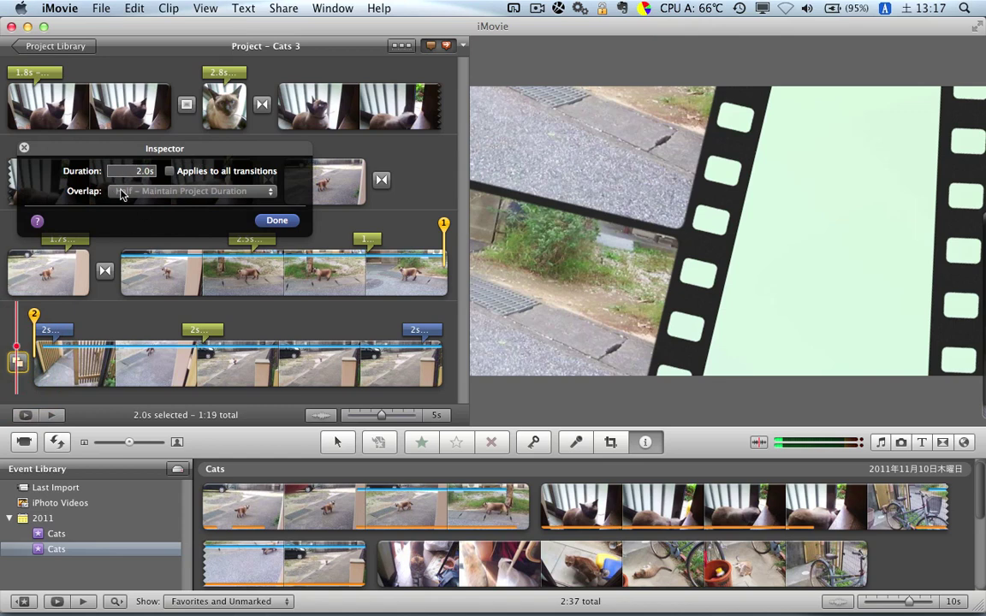
{"action": "left_click_drag", "start_coordinate": [51, 162], "coordinate": [83, 174]}
{"action": "left_click", "coordinate": [57, 160]}
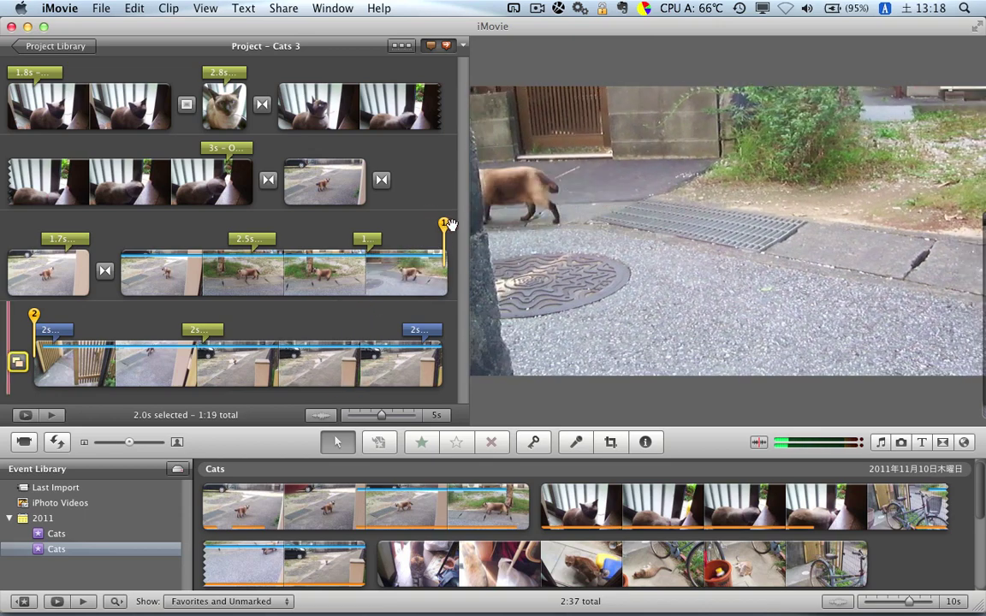
{"action": "left_click", "coordinate": [453, 225]}
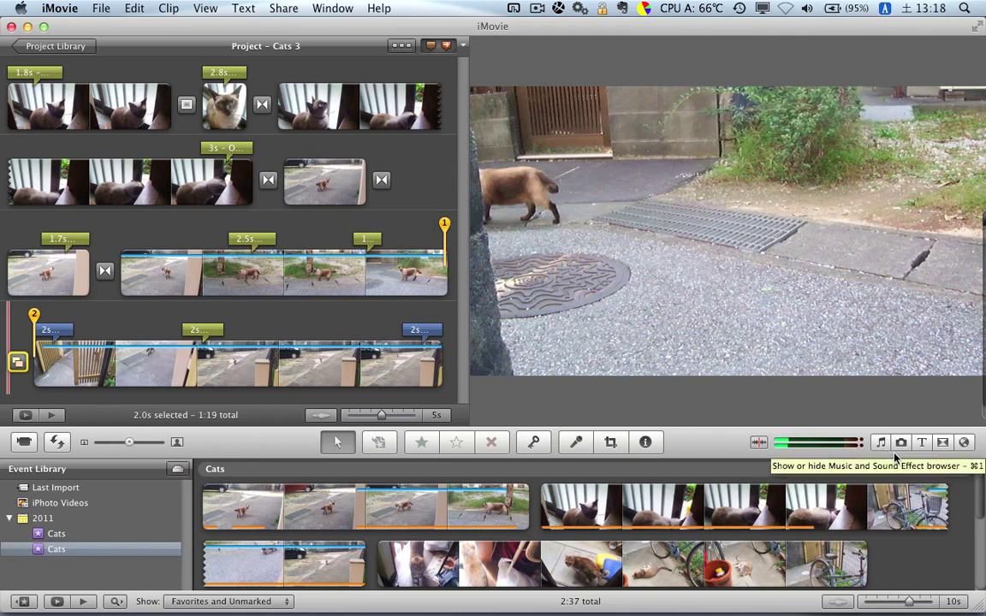
Step: Show the available transitions and enlarge the browsing area to bring the Cross Dissolve row into view
{"action": "left_click", "coordinate": [944, 442]}
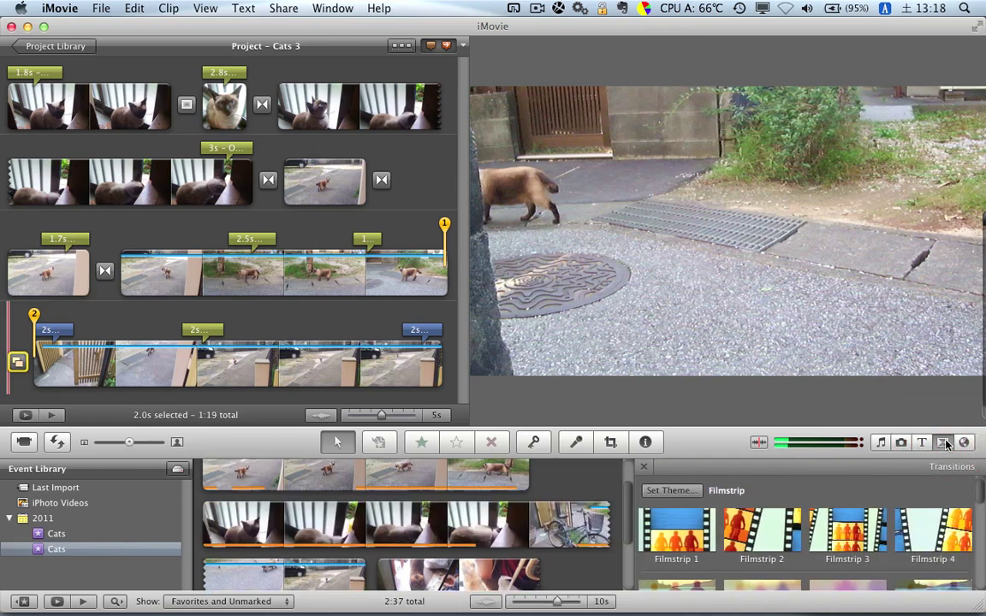
{"action": "left_click", "coordinate": [726, 446]}
{"action": "left_click_drag", "start_coordinate": [725, 447], "coordinate": [725, 417]}
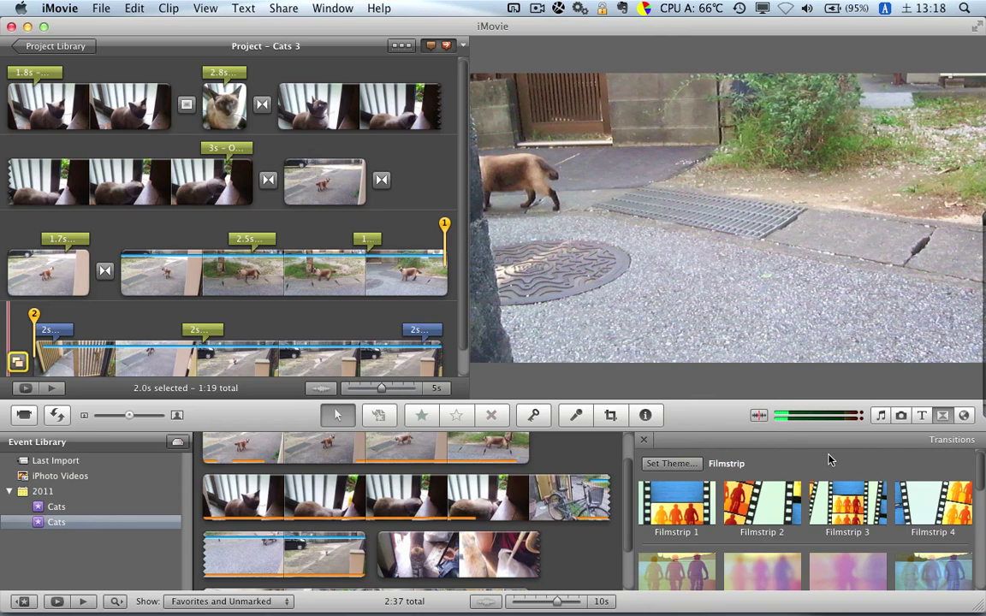
{"action": "scroll", "coordinate": [805, 492], "scroll_direction": "down", "scroll_amount": 4}
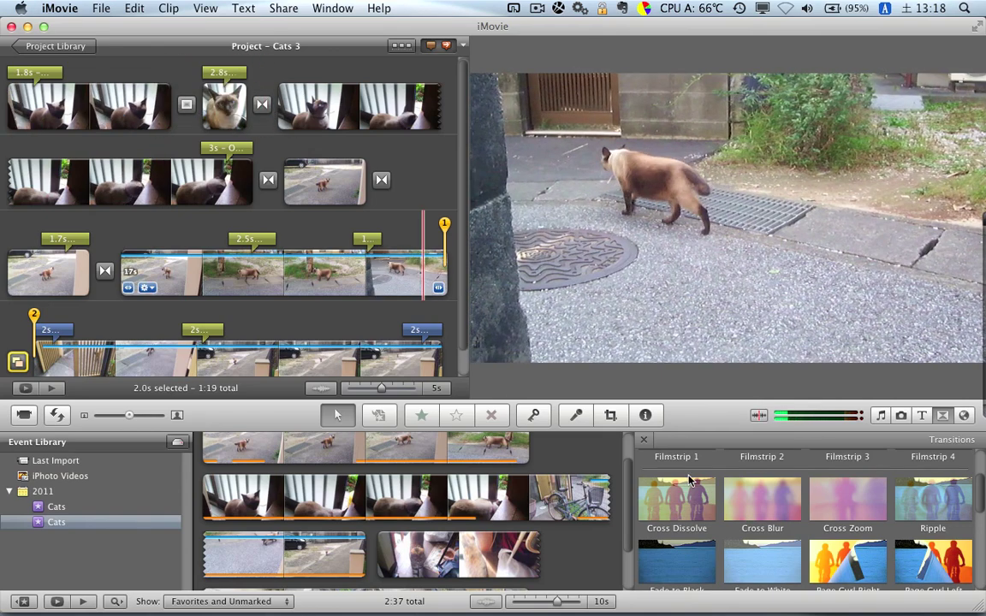
Step: Try replacing the transition after the cat close-up and all similar ones with Cross Blur, preview the result, and undo the replacement
{"action": "left_click_drag", "start_coordinate": [702, 454], "coordinate": [264, 107]}
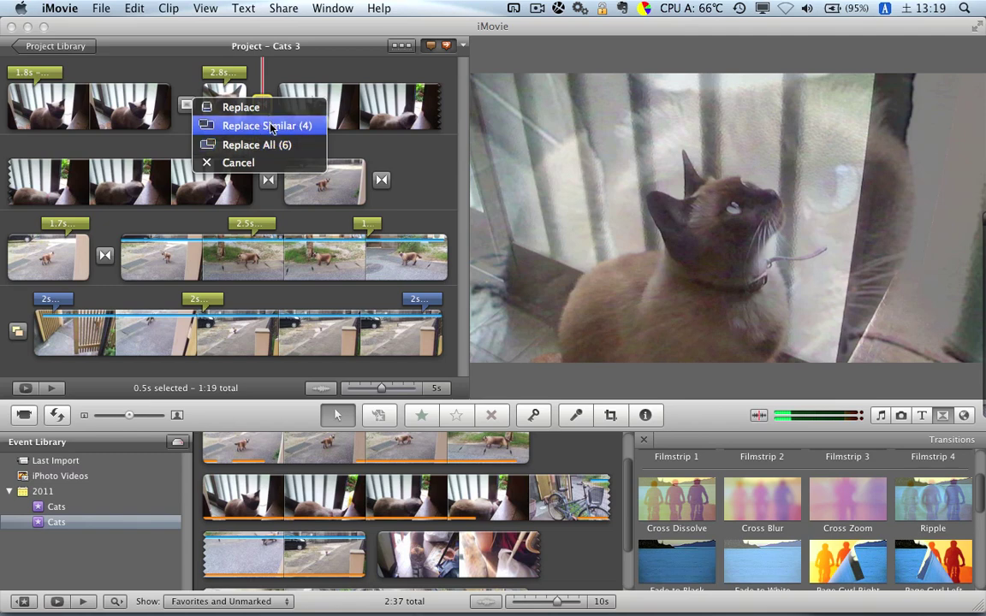
{"action": "left_click", "coordinate": [271, 126]}
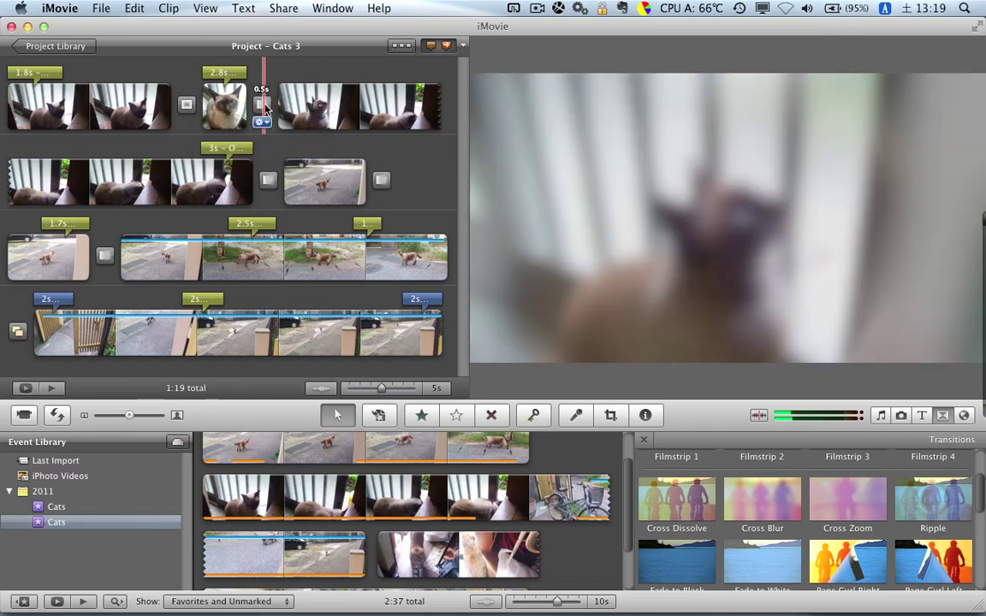
{"action": "left_click", "coordinate": [243, 137]}
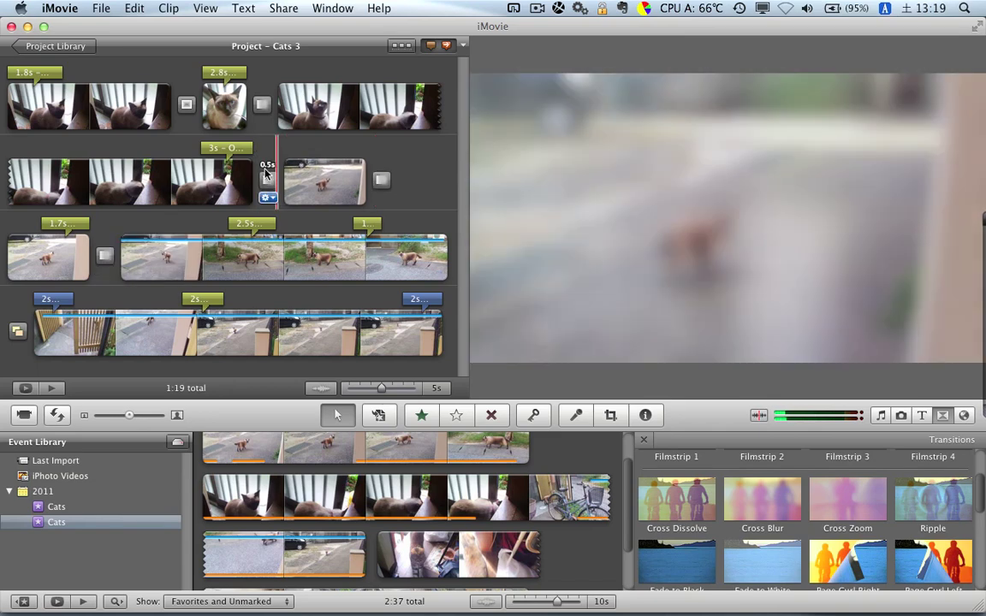
{"action": "key", "text": "space"}
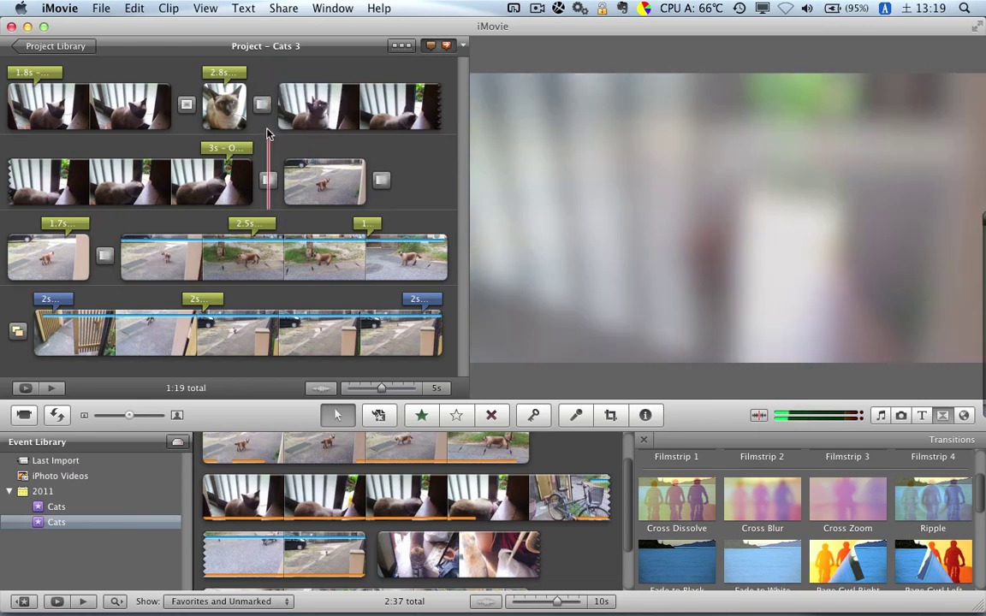
{"action": "mouse_move", "coordinate": [272, 178]}
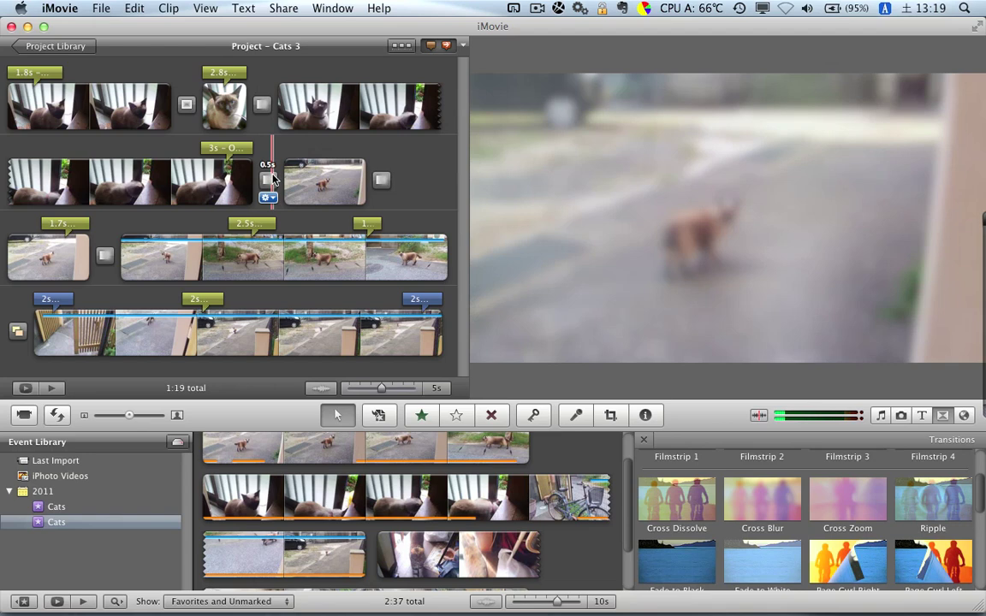
{"action": "key", "text": "super+c"}
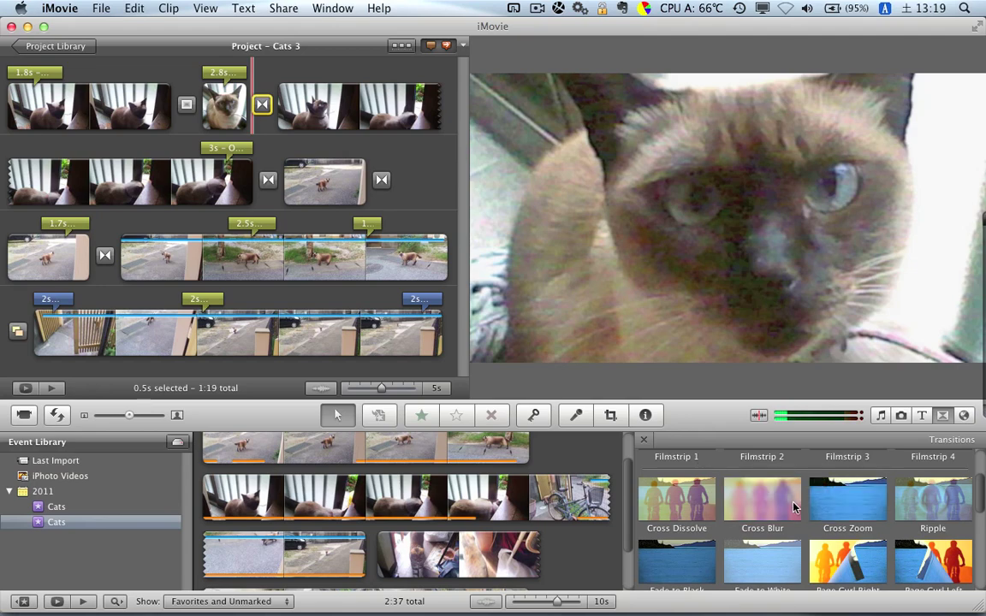
Step: Try replacing all of the project's transitions with Cross Blur, and undo the replacement
{"action": "left_click_drag", "start_coordinate": [766, 507], "coordinate": [261, 107]}
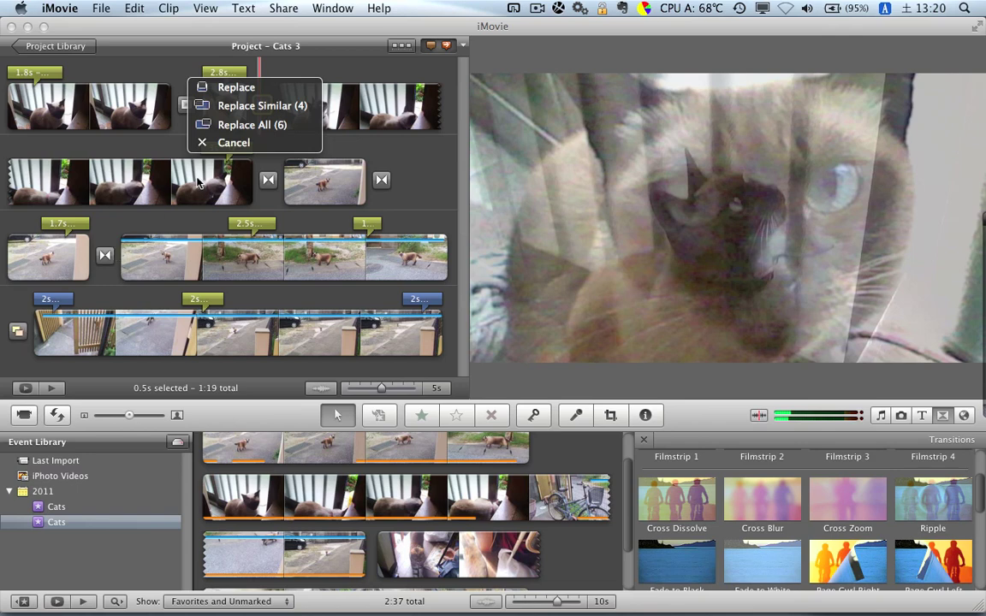
{"action": "left_click", "coordinate": [275, 126]}
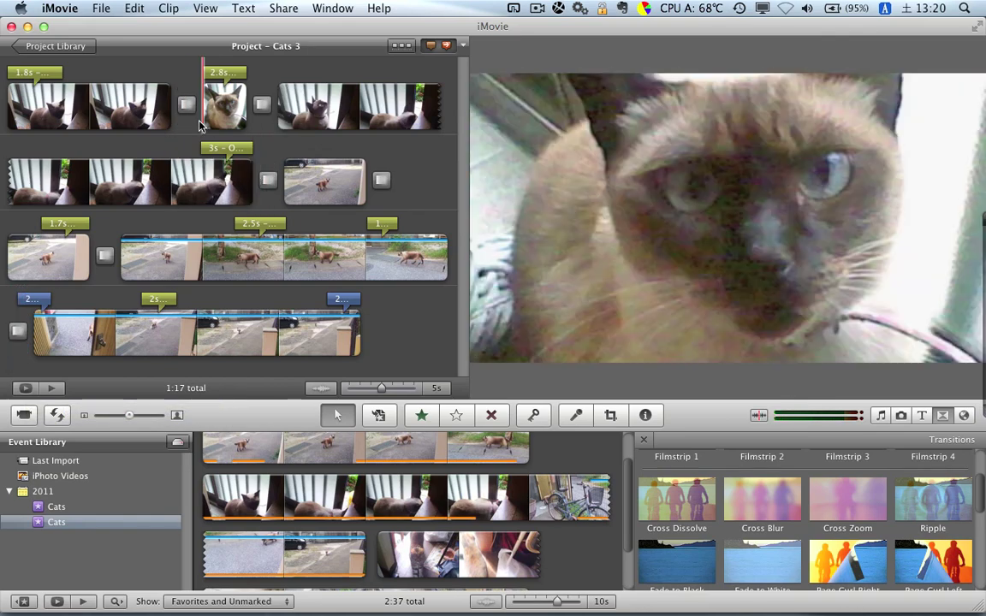
{"action": "mouse_move", "coordinate": [204, 127]}
{"action": "key", "text": "super+c"}
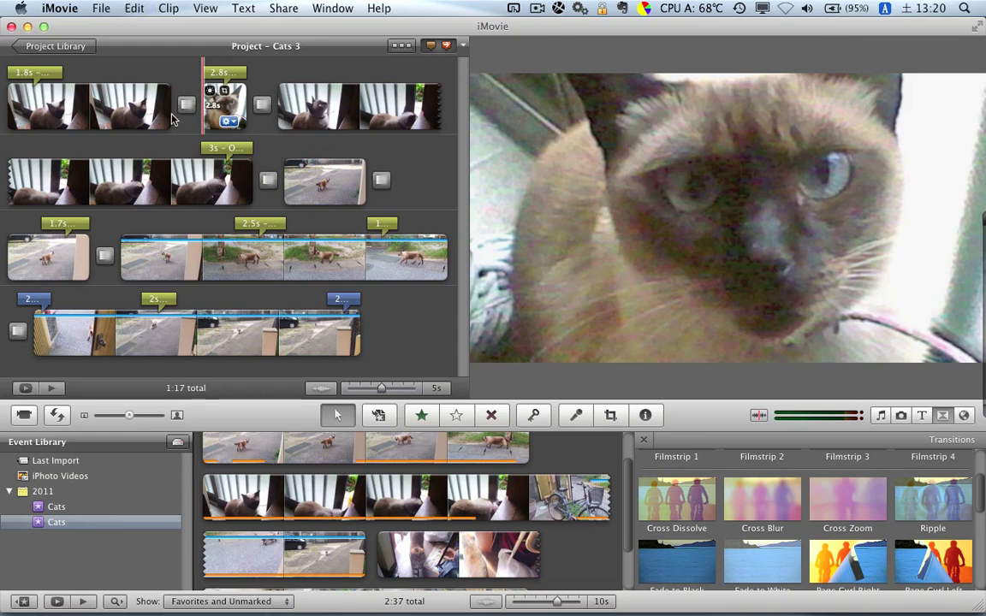
{"action": "key", "text": "super+v"}
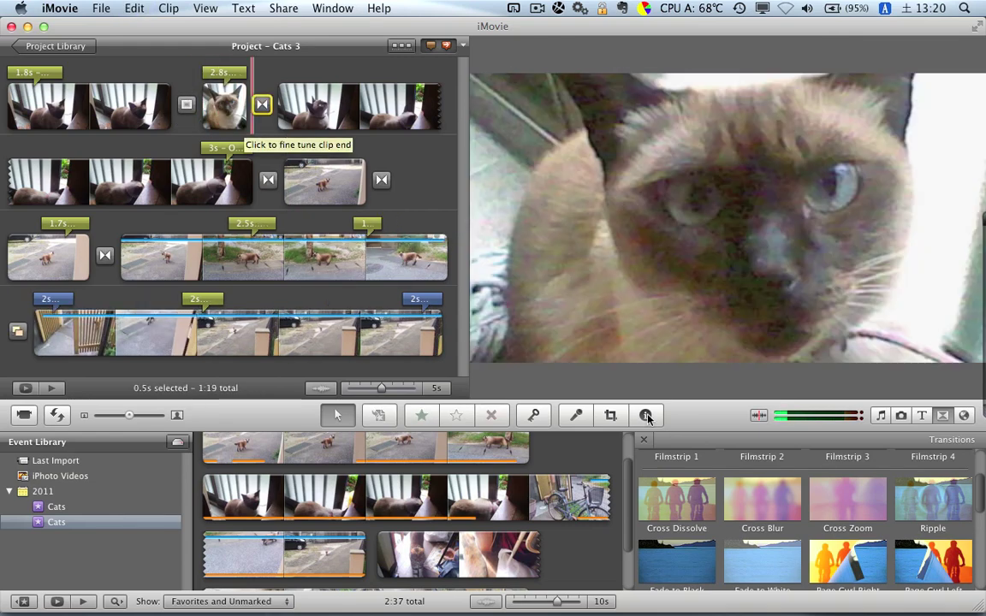
{"action": "scroll", "coordinate": [685, 504], "scroll_direction": "up", "scroll_amount": 2}
{"action": "left_click_drag", "start_coordinate": [689, 511], "coordinate": [268, 115]}
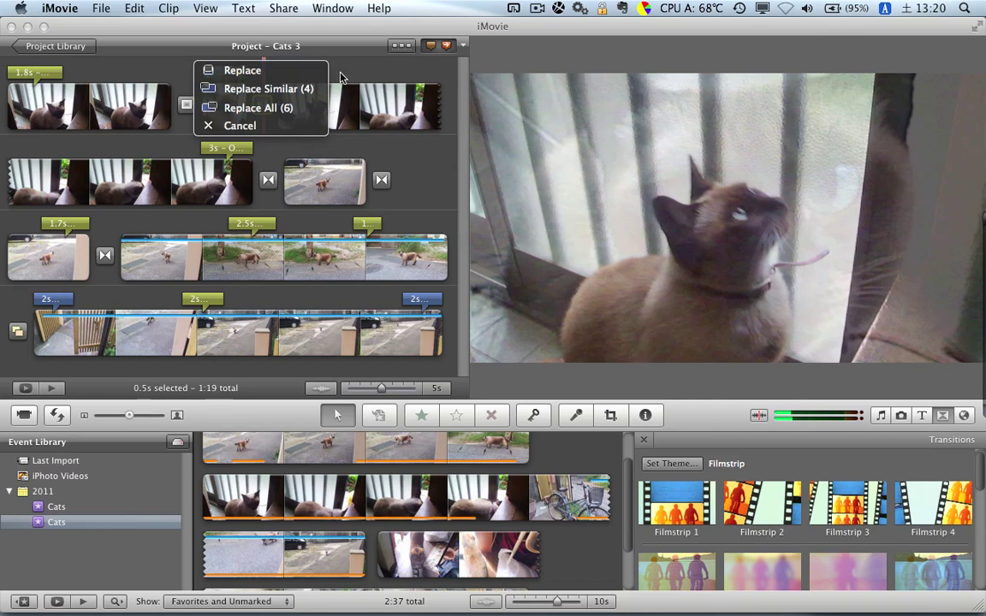
{"action": "left_click", "coordinate": [307, 129]}
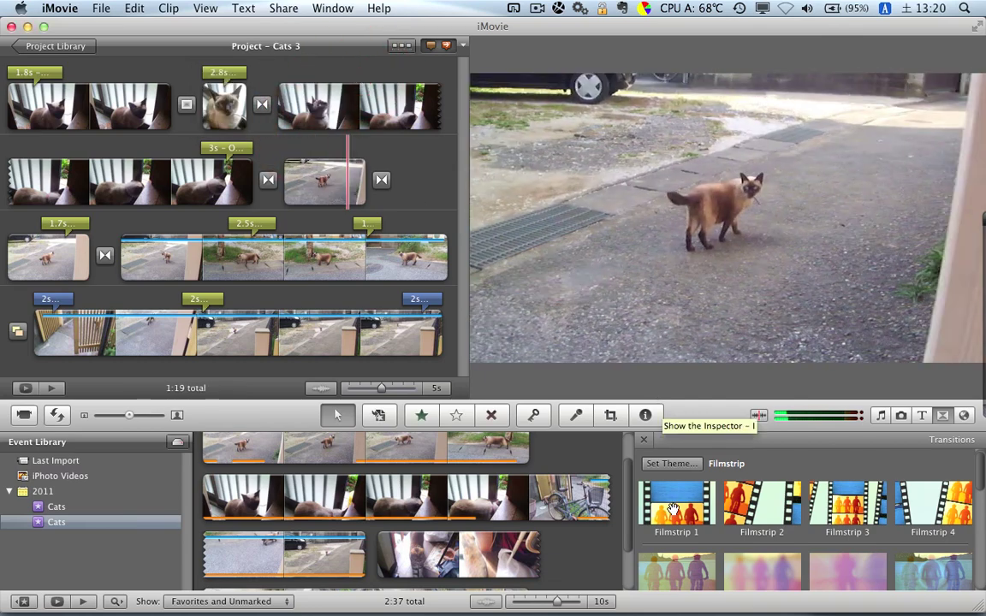
Step: Replace only the transition after the cat close-up clip with Cross Blur
{"action": "scroll", "coordinate": [822, 556], "scroll_direction": "down", "scroll_amount": 2}
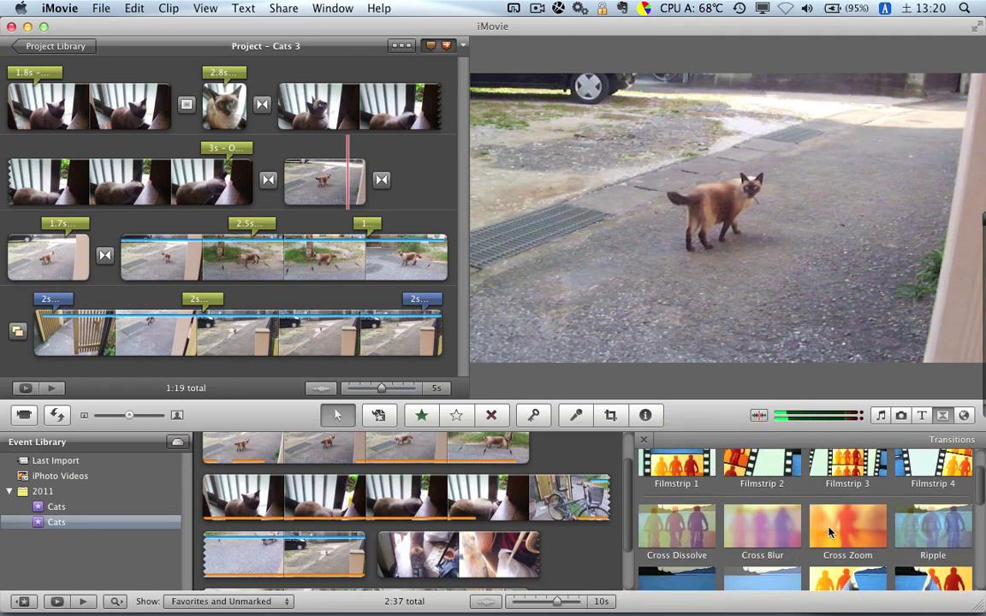
{"action": "left_click_drag", "start_coordinate": [834, 530], "coordinate": [258, 101]}
{"action": "left_click", "coordinate": [270, 63]}
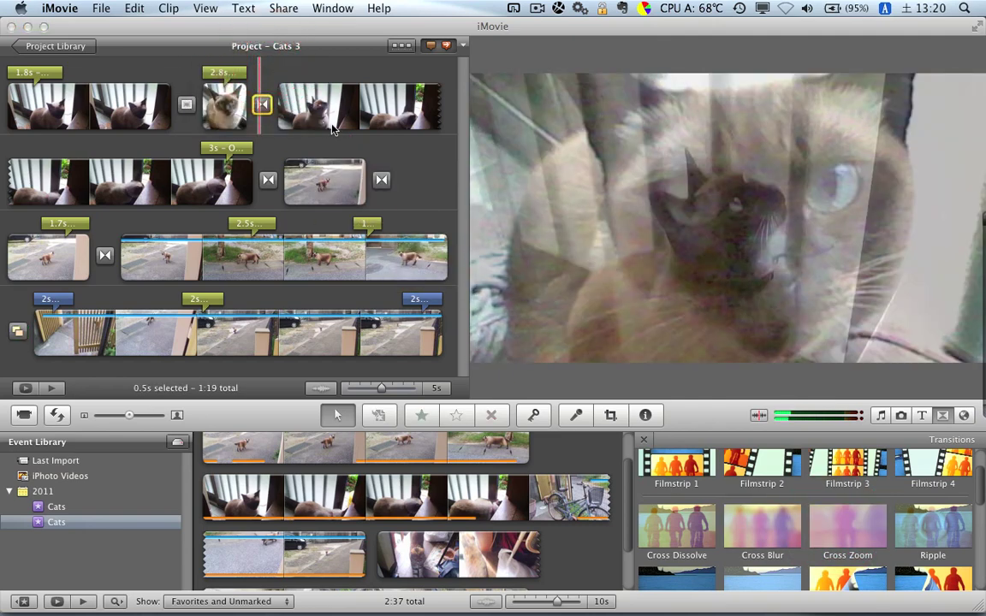
{"action": "left_click", "coordinate": [433, 169]}
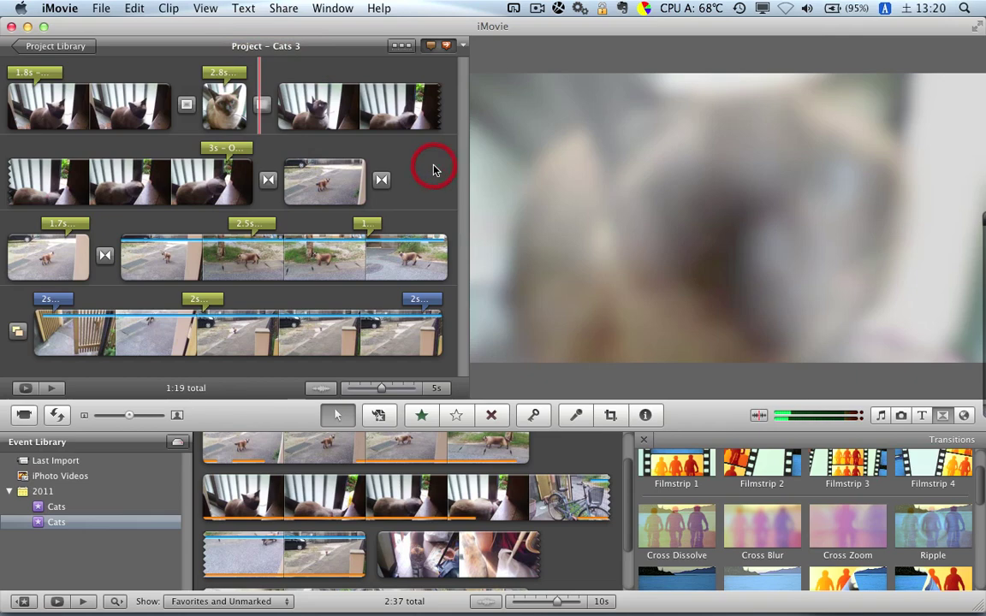